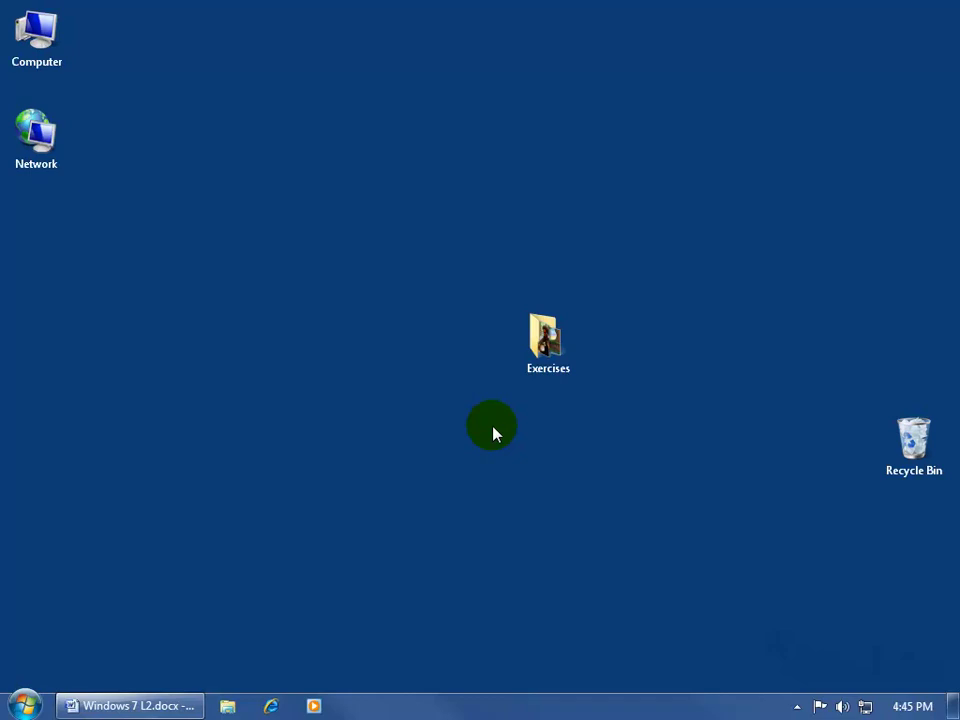
Step: Open the desktop Exercises folder in Windows Explorer to show its 17 items
{"action": "left_click", "coordinate": [551, 368]}
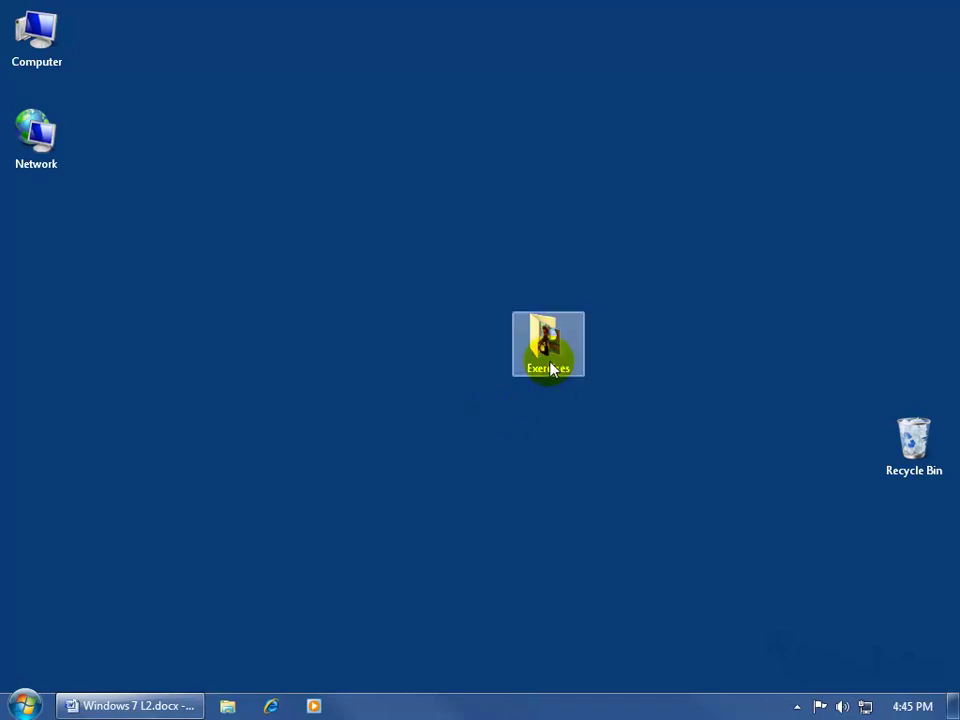
{"action": "left_click", "coordinate": [556, 398]}
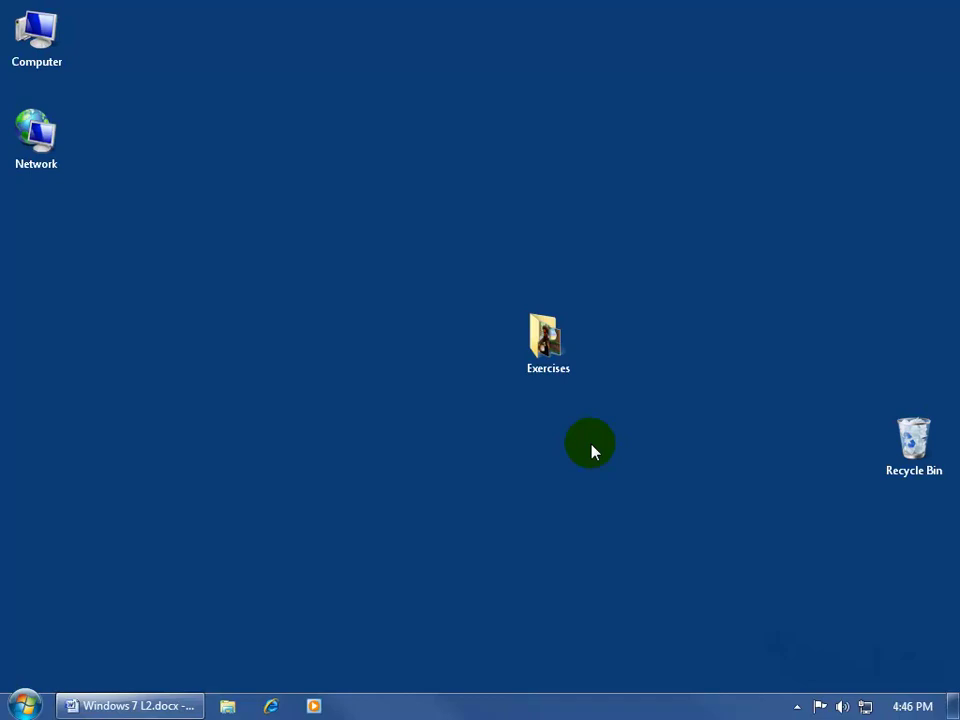
{"action": "left_click", "coordinate": [551, 347]}
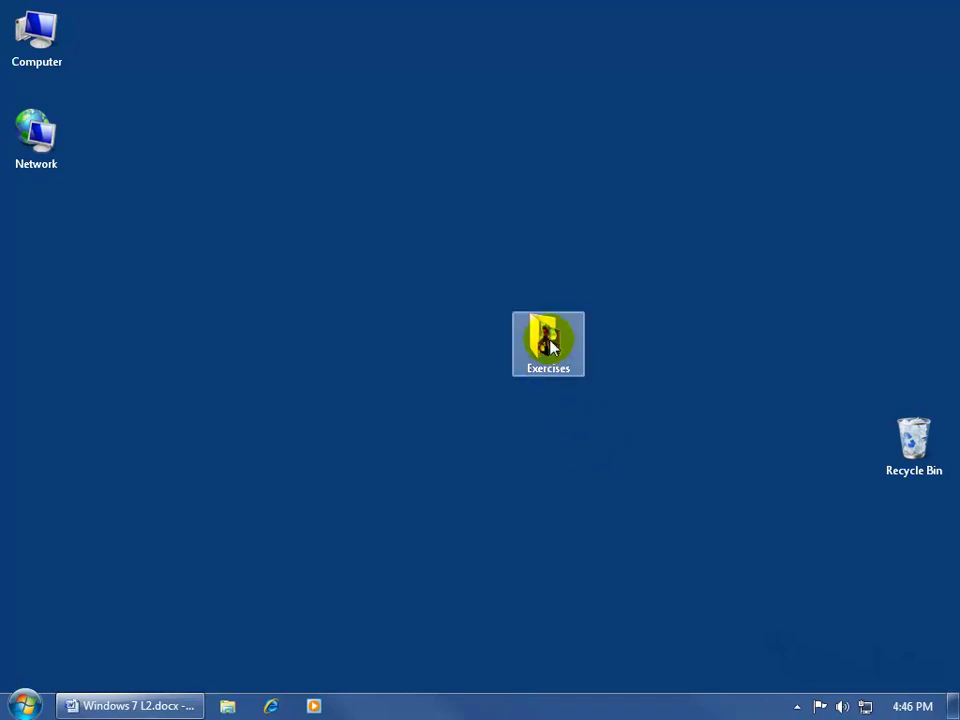
{"action": "double_click", "coordinate": [551, 347]}
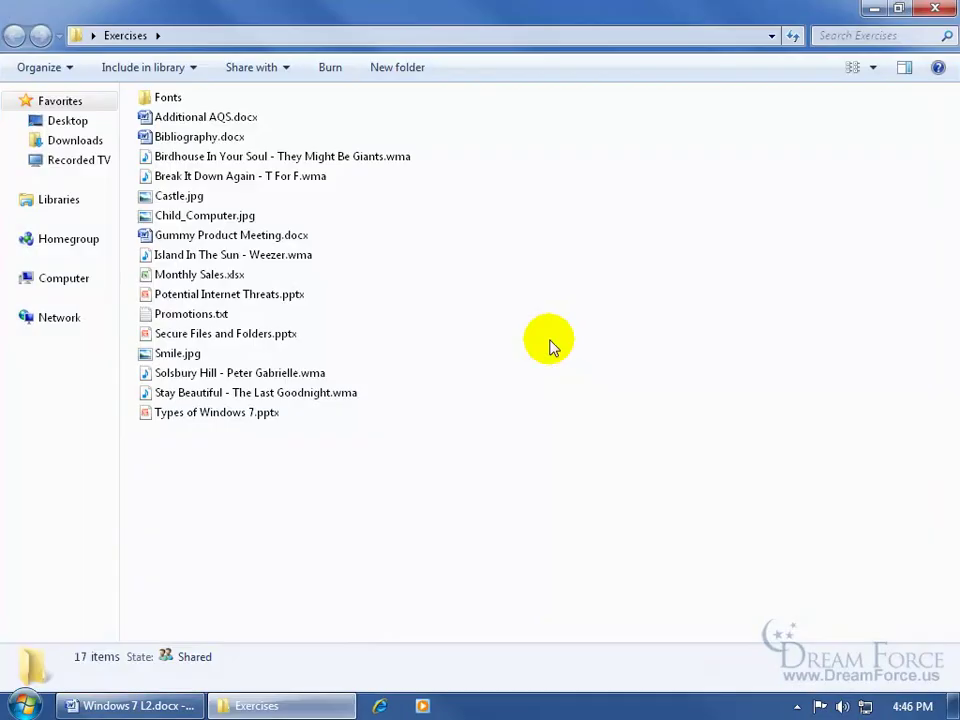
Step: From Network, open the LAPTOP-DF computer and then its Kari share
{"action": "left_click", "coordinate": [60, 320]}
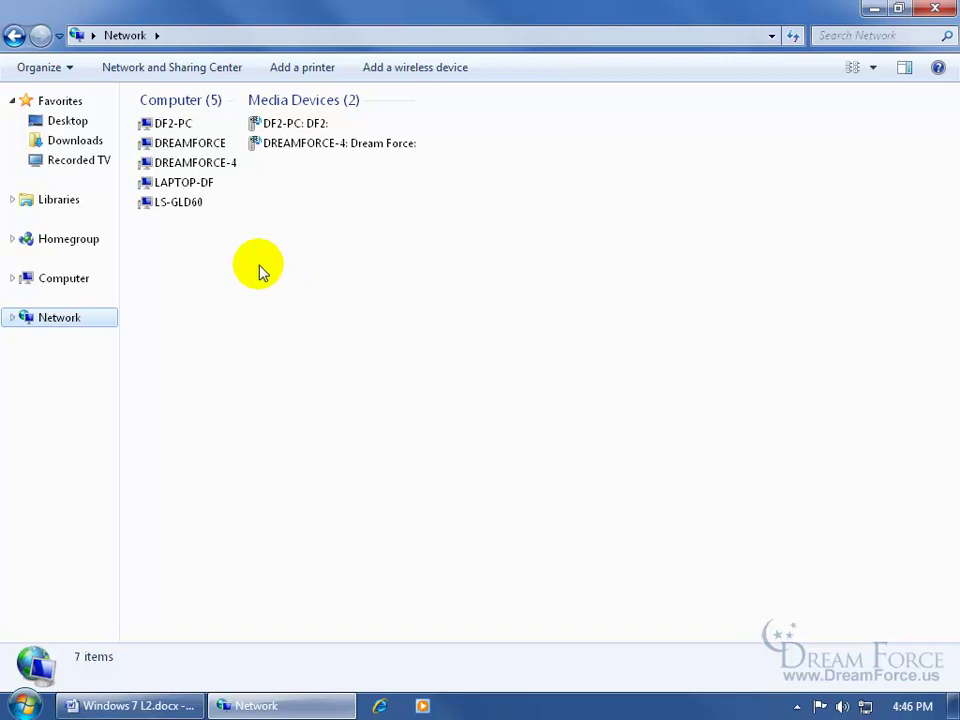
{"action": "left_click", "coordinate": [235, 212]}
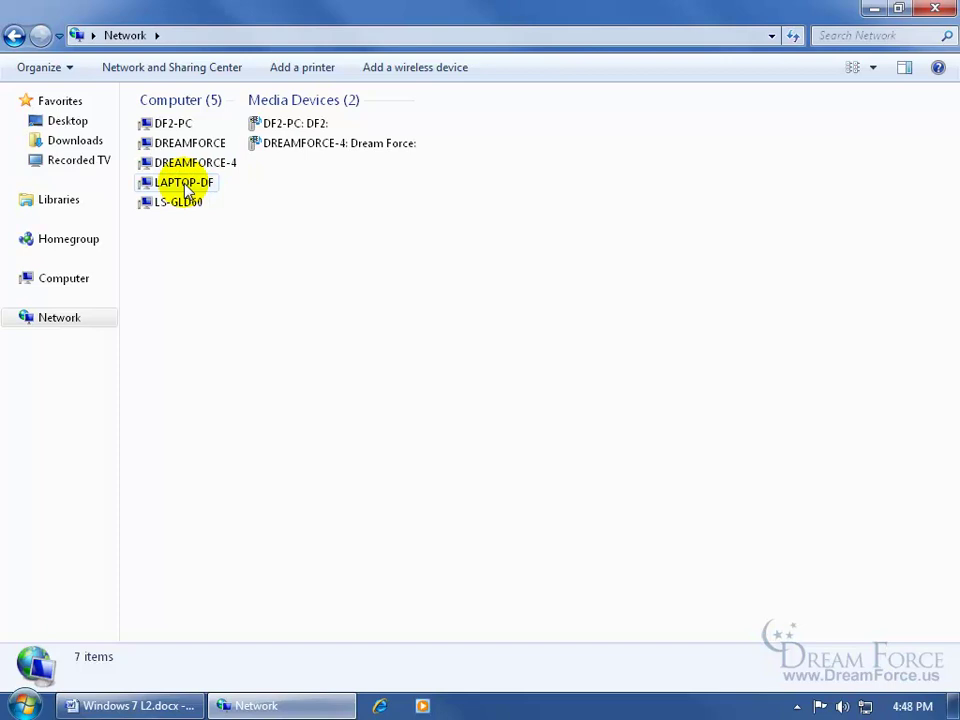
{"action": "double_click", "coordinate": [186, 191]}
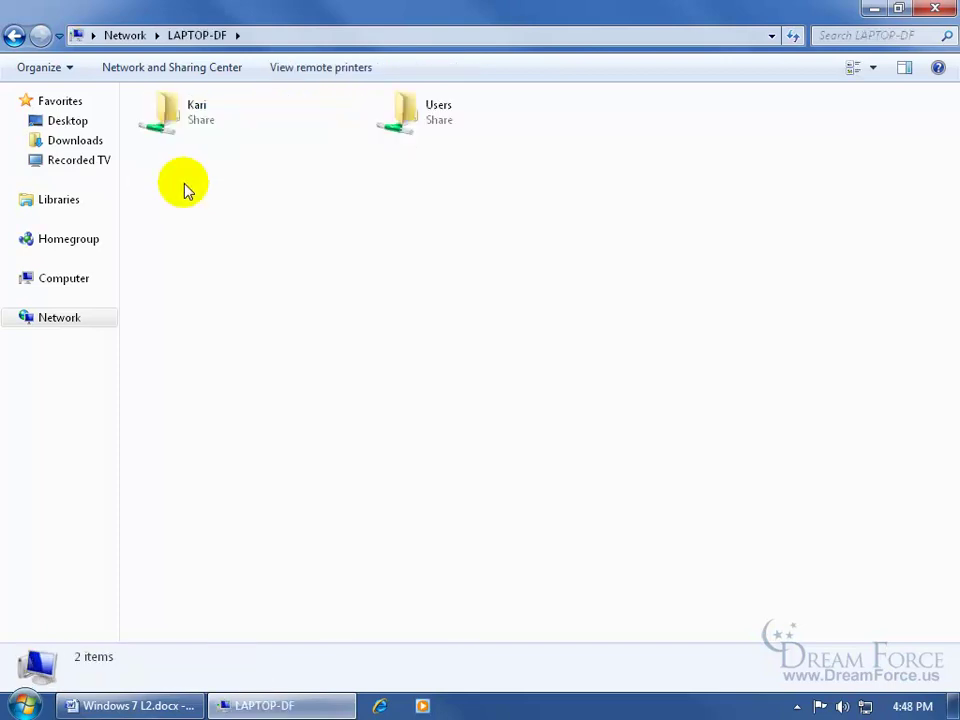
{"action": "double_click", "coordinate": [187, 123]}
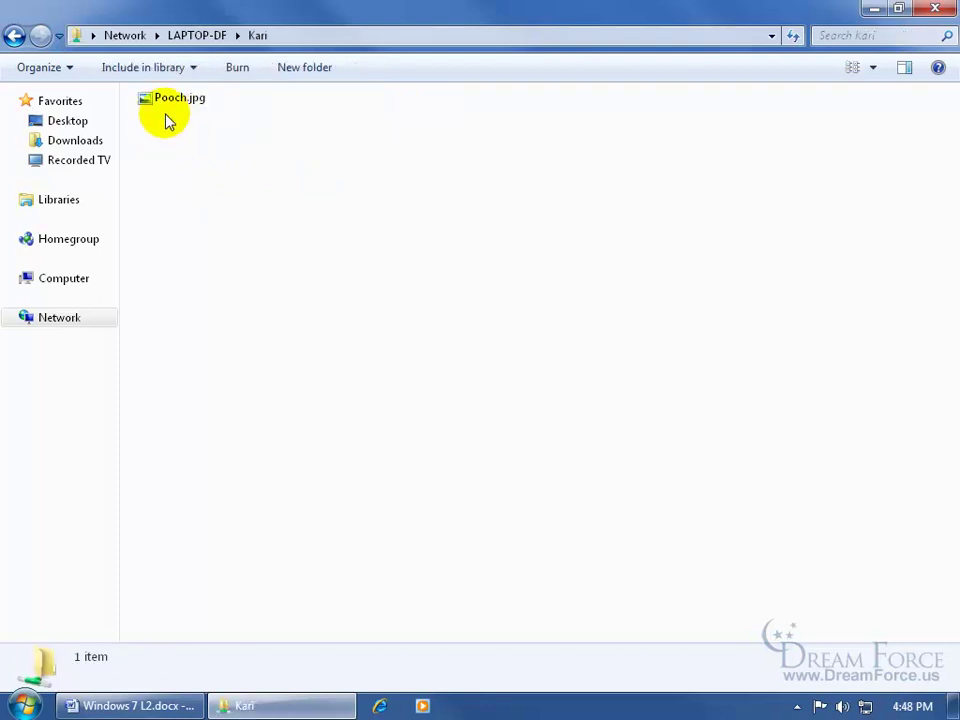
Step: View Pooch.jpg in Photo Viewer, close it, and go back to LAPTOP-DF's shares
{"action": "double_click", "coordinate": [168, 100]}
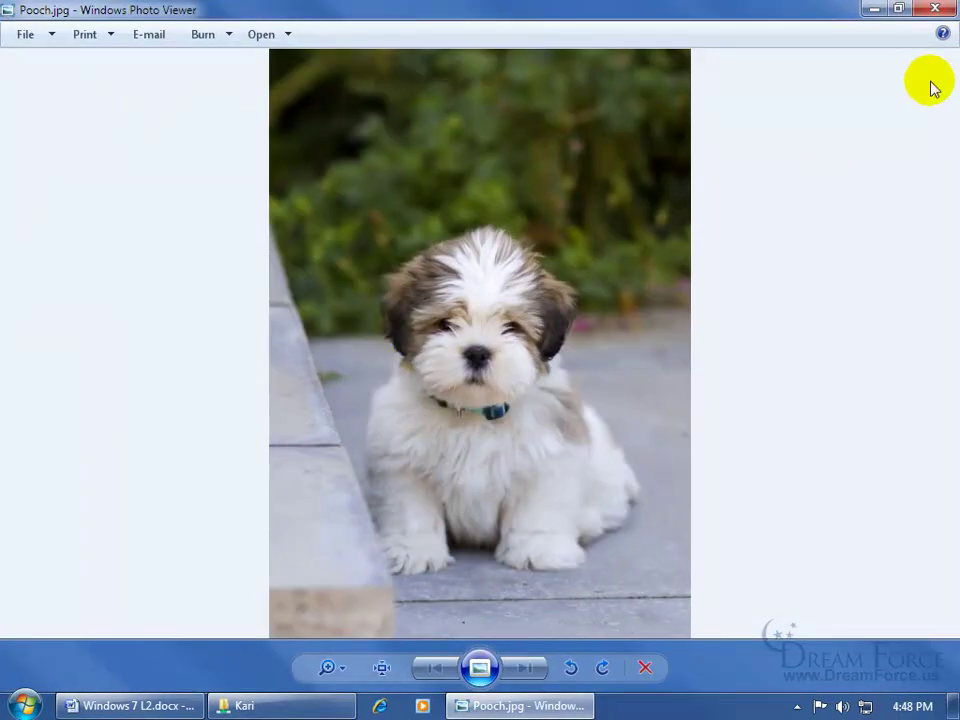
{"action": "left_click", "coordinate": [935, 9]}
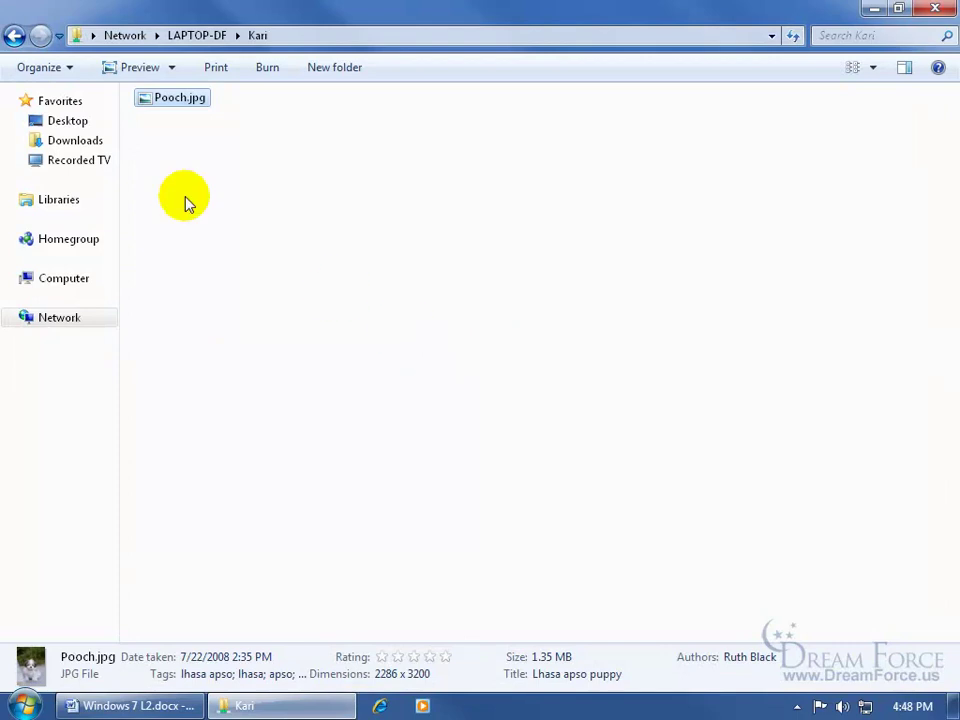
{"action": "left_click", "coordinate": [14, 36]}
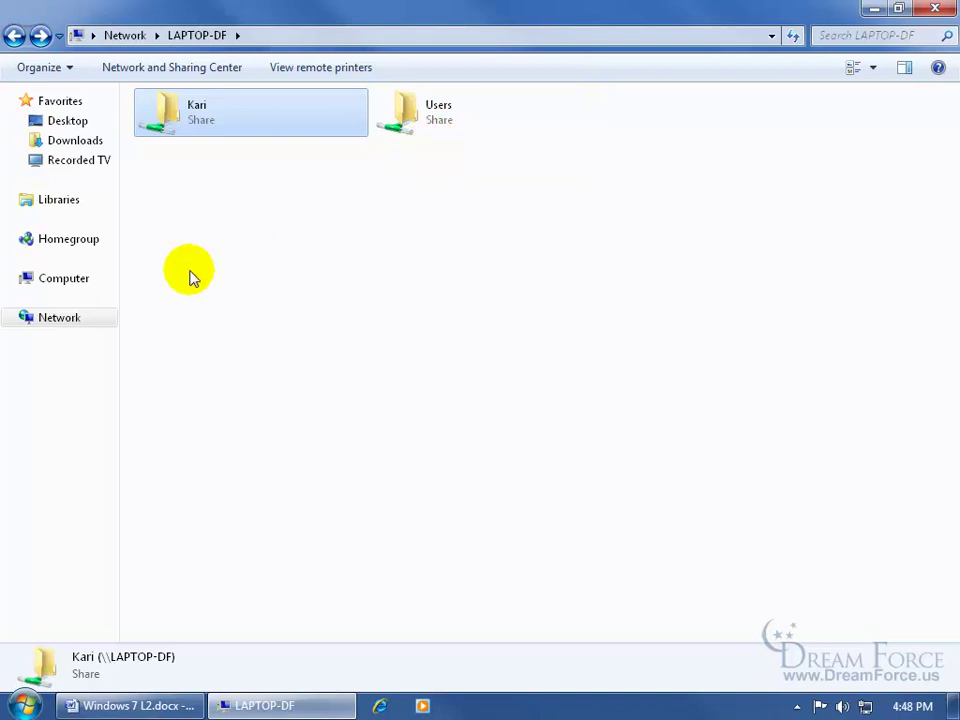
Step: Browse Computer > HP (C:) > Users, then return to the Network computer list
{"action": "left_click", "coordinate": [66, 279]}
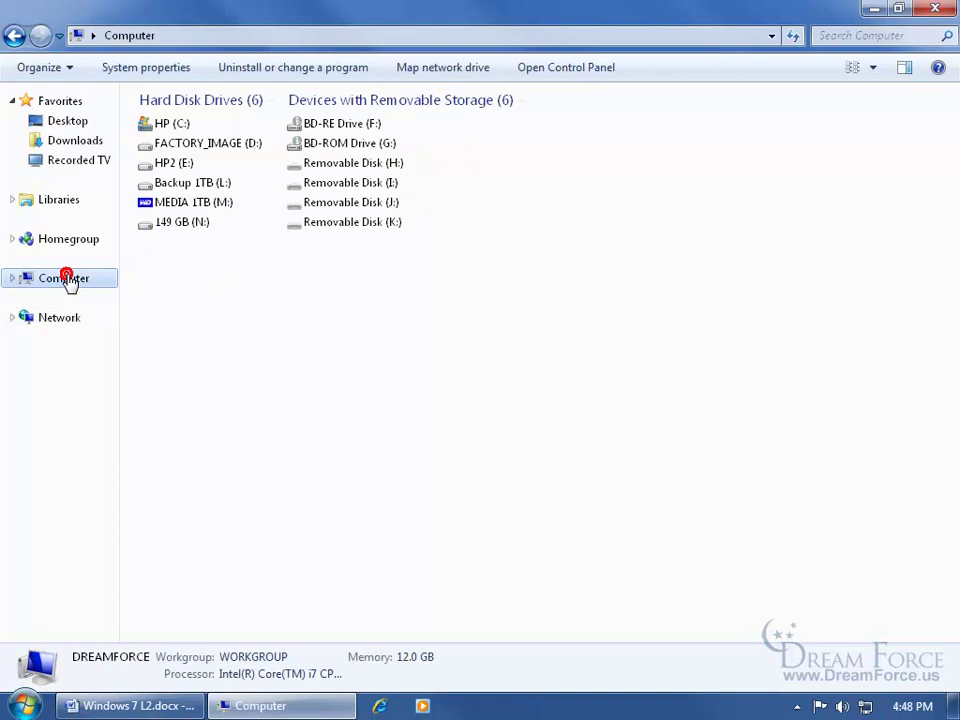
{"action": "double_click", "coordinate": [175, 123]}
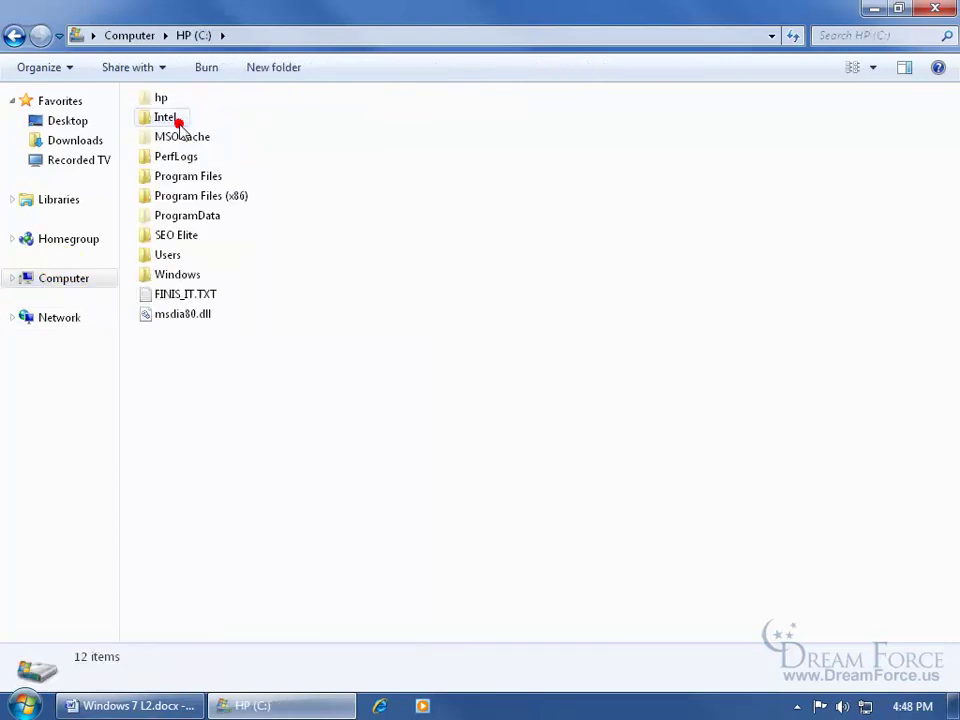
{"action": "double_click", "coordinate": [168, 256]}
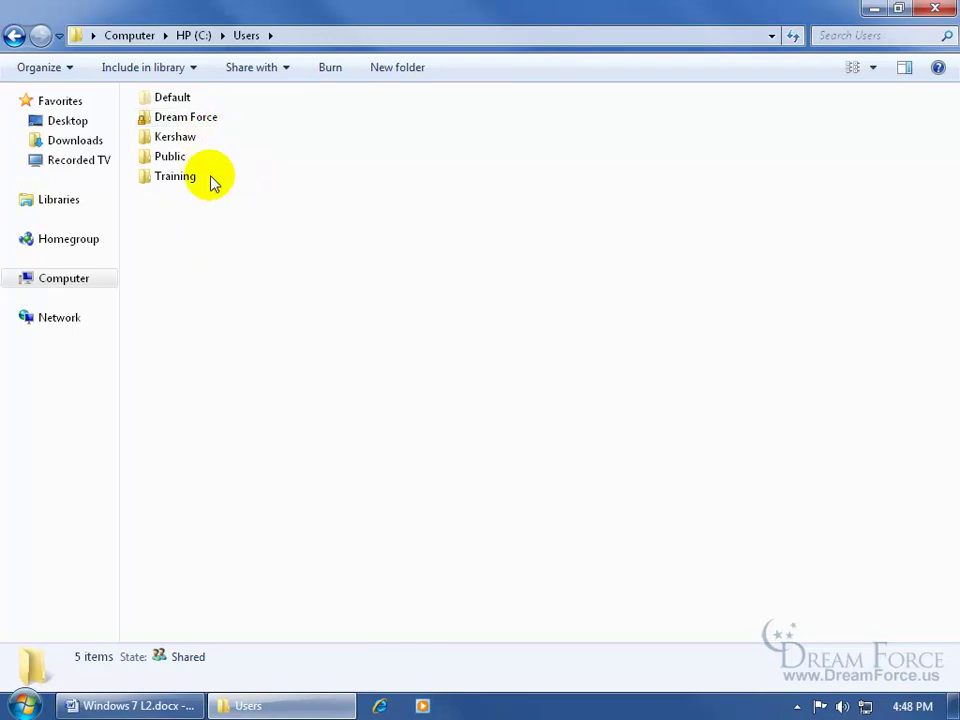
{"action": "left_click", "coordinate": [62, 319]}
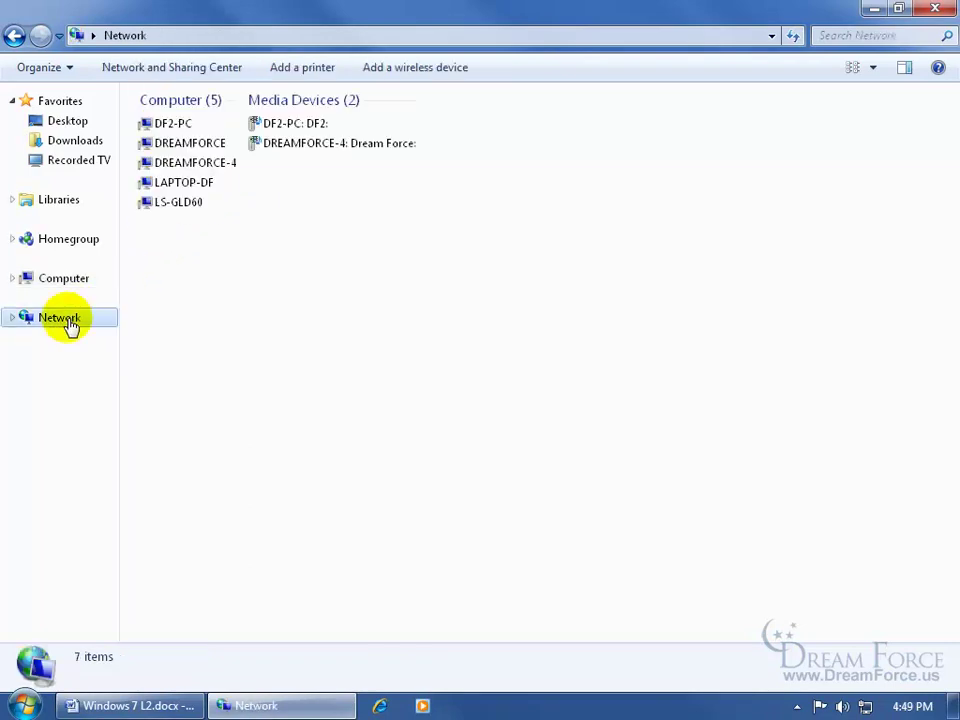
Step: Open LAPTOP-DF's Kari share, then go back to LAPTOP-DF's shares
{"action": "double_click", "coordinate": [184, 183]}
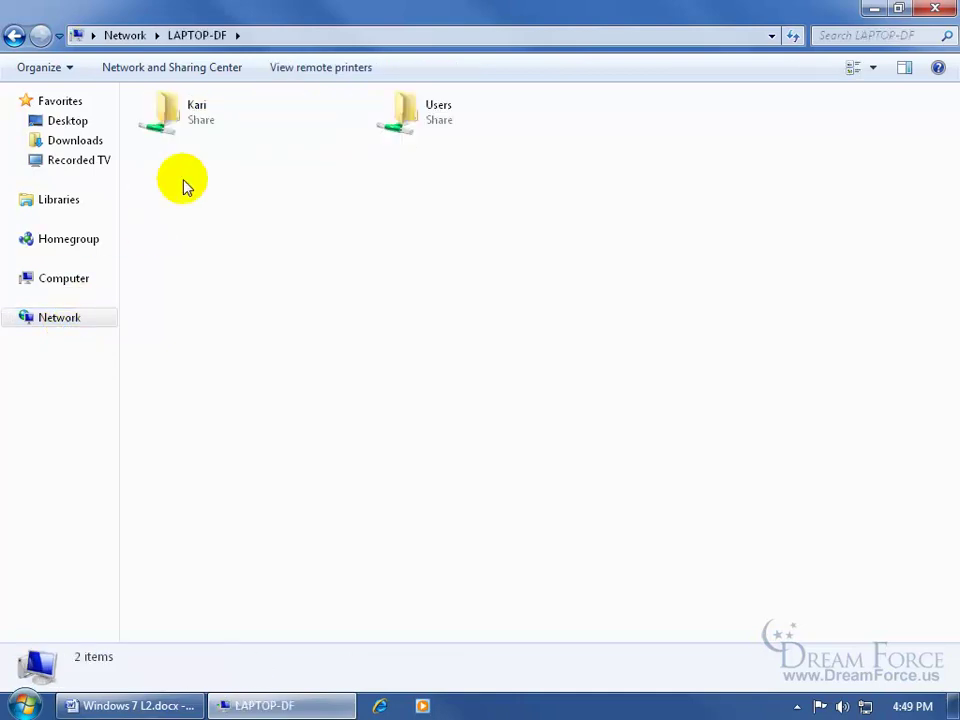
{"action": "double_click", "coordinate": [168, 125]}
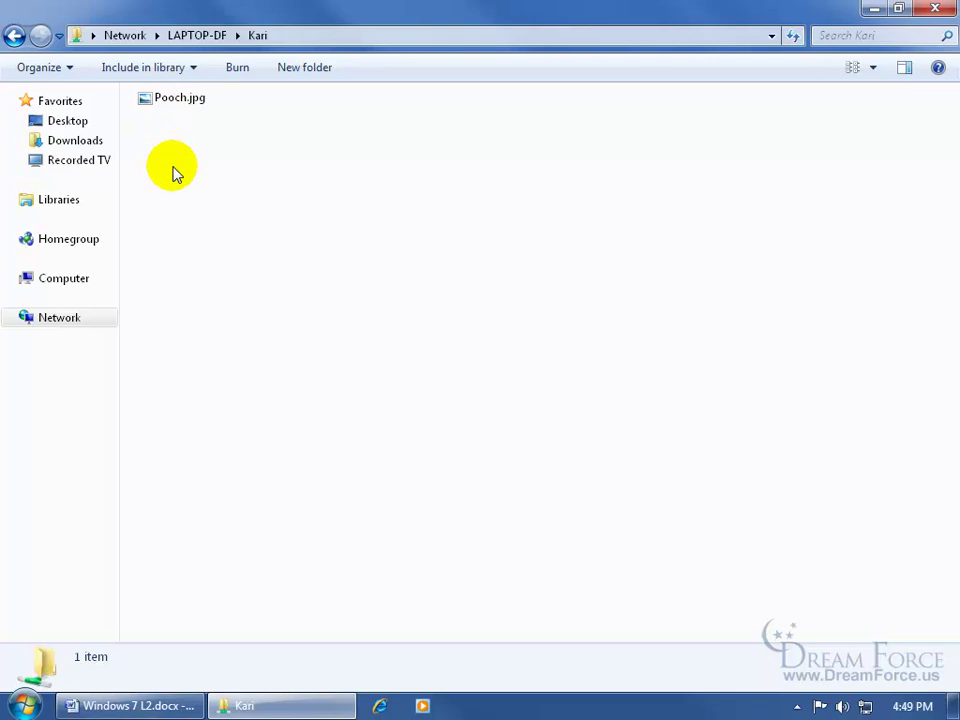
{"action": "left_click", "coordinate": [13, 36]}
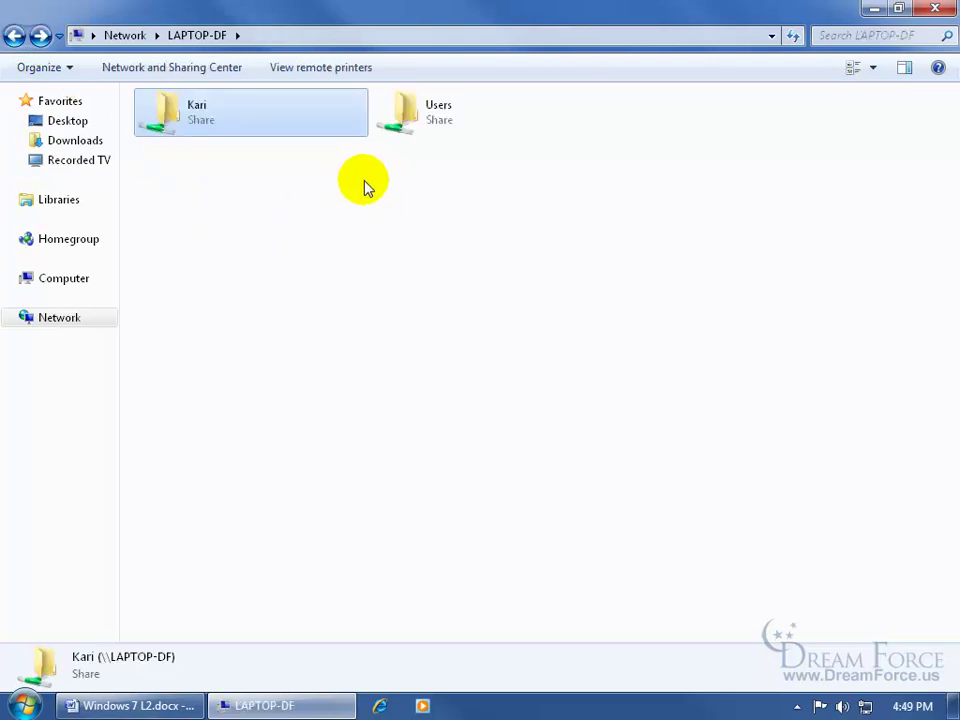
Step: Open Users > Laptop > Desktop > Kari, then return to LAPTOP-DF via the breadcrumb
{"action": "double_click", "coordinate": [443, 128]}
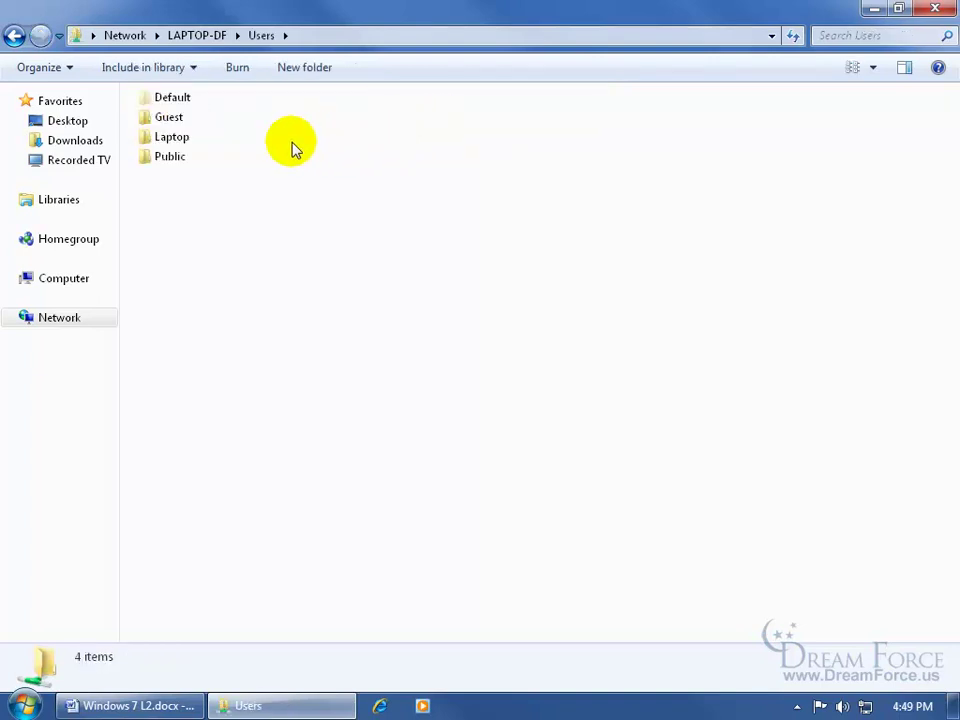
{"action": "double_click", "coordinate": [170, 137]}
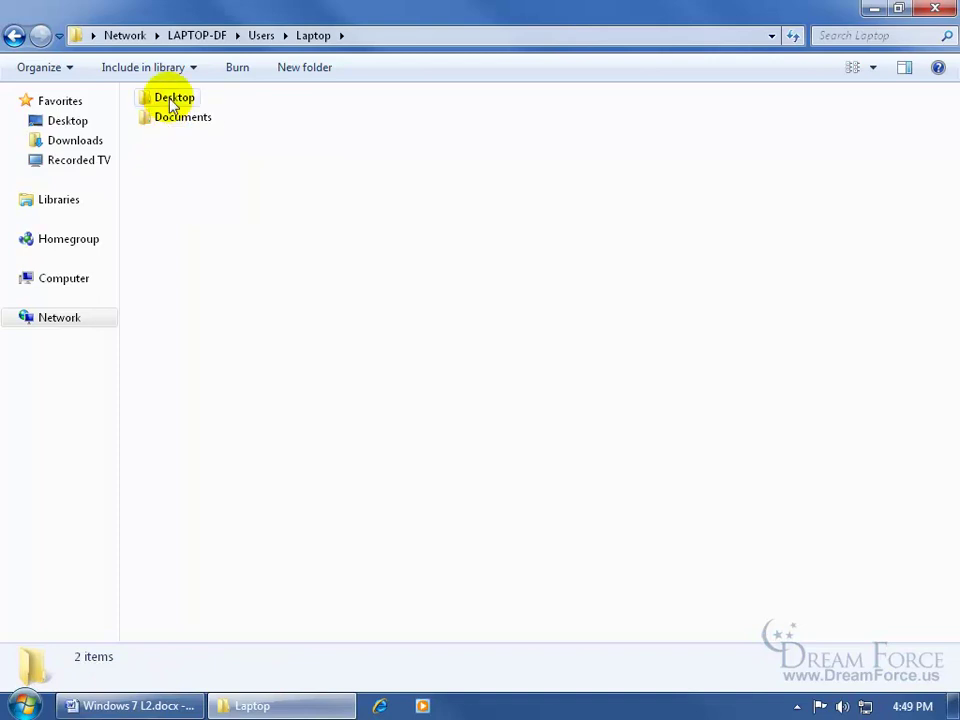
{"action": "double_click", "coordinate": [170, 105]}
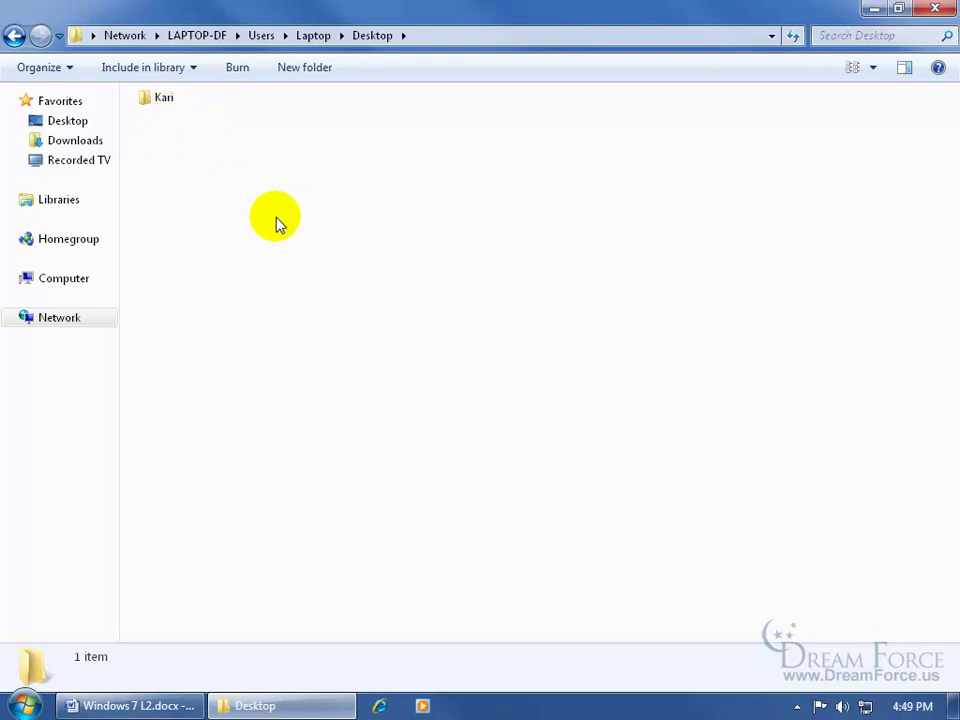
{"action": "double_click", "coordinate": [162, 106]}
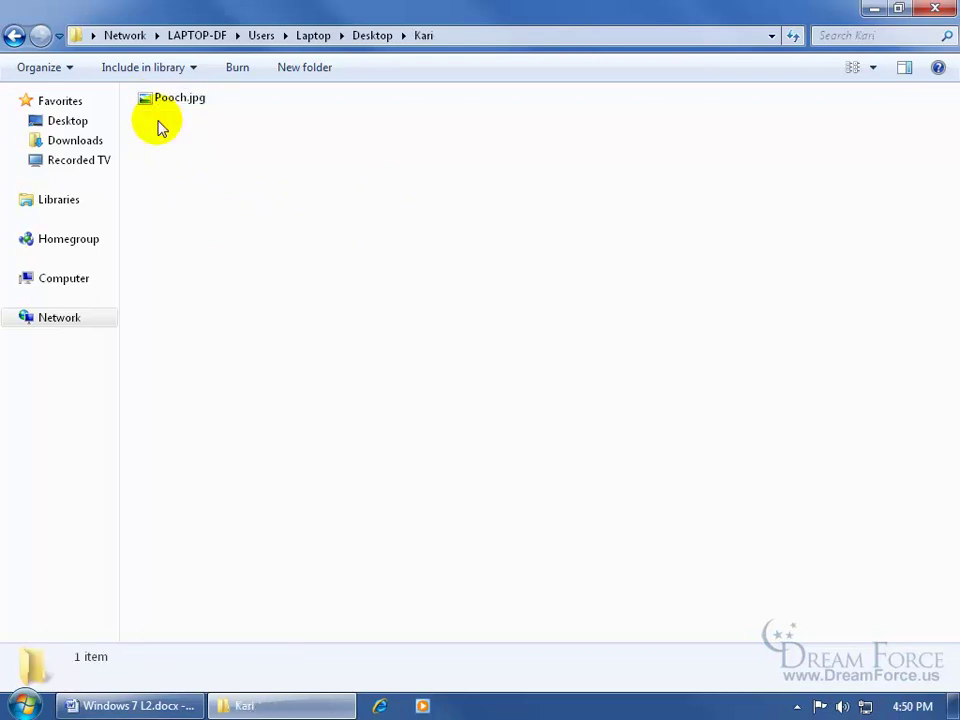
{"action": "left_click", "coordinate": [193, 40]}
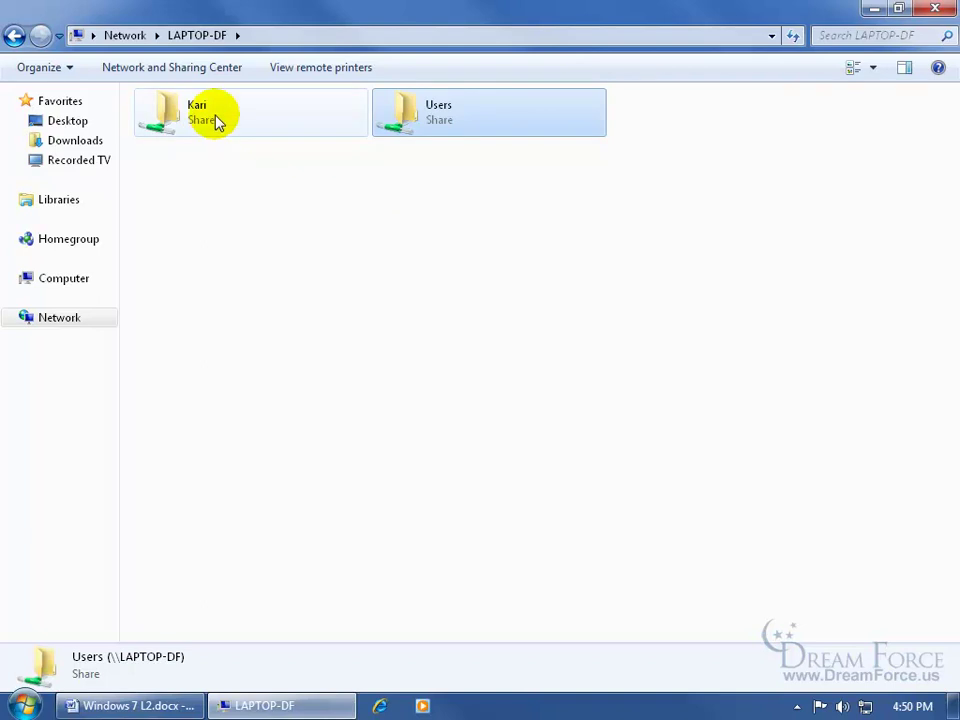
Step: Open Users > Laptop > Desktop on LAPTOP-DF, then return to LAPTOP-DF via the breadcrumb
{"action": "double_click", "coordinate": [405, 108]}
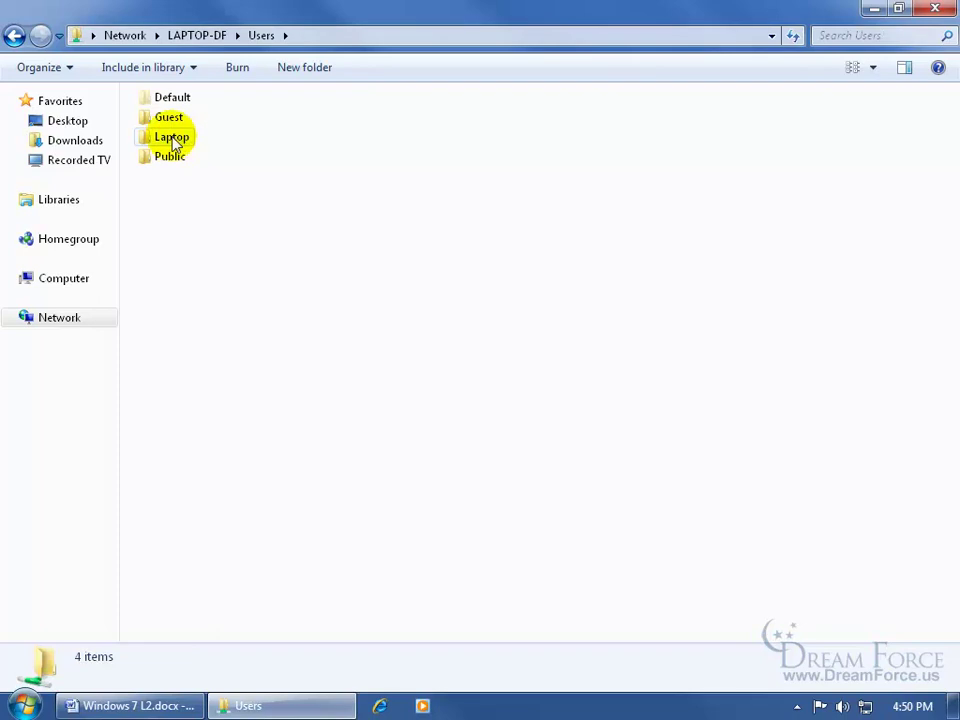
{"action": "mouse_move", "coordinate": [171, 145]}
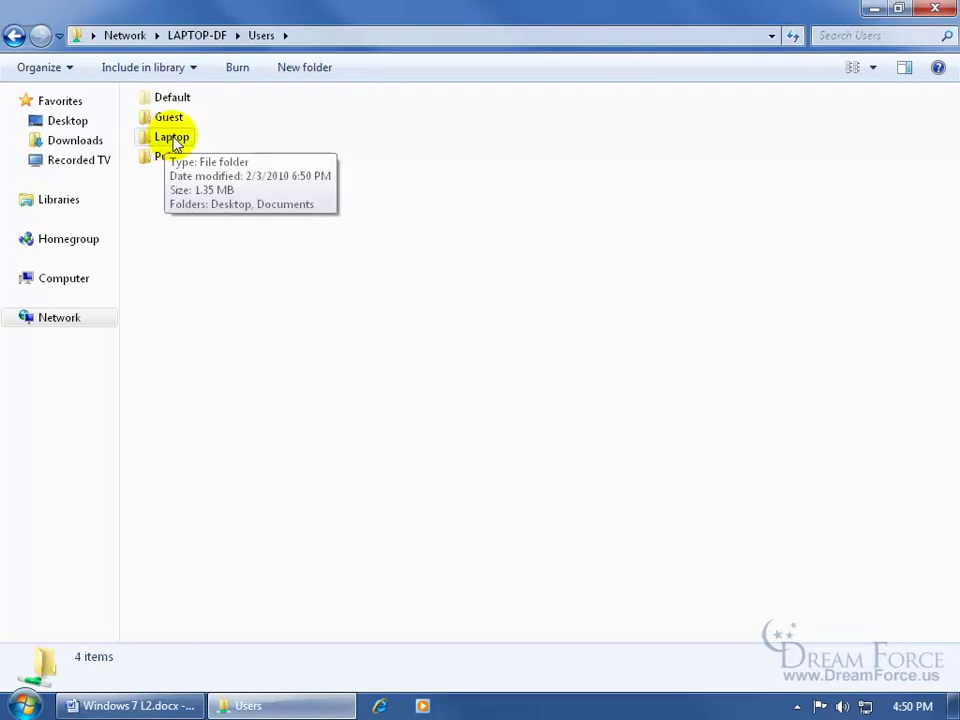
{"action": "double_click", "coordinate": [173, 140]}
{"action": "left_click", "coordinate": [185, 104]}
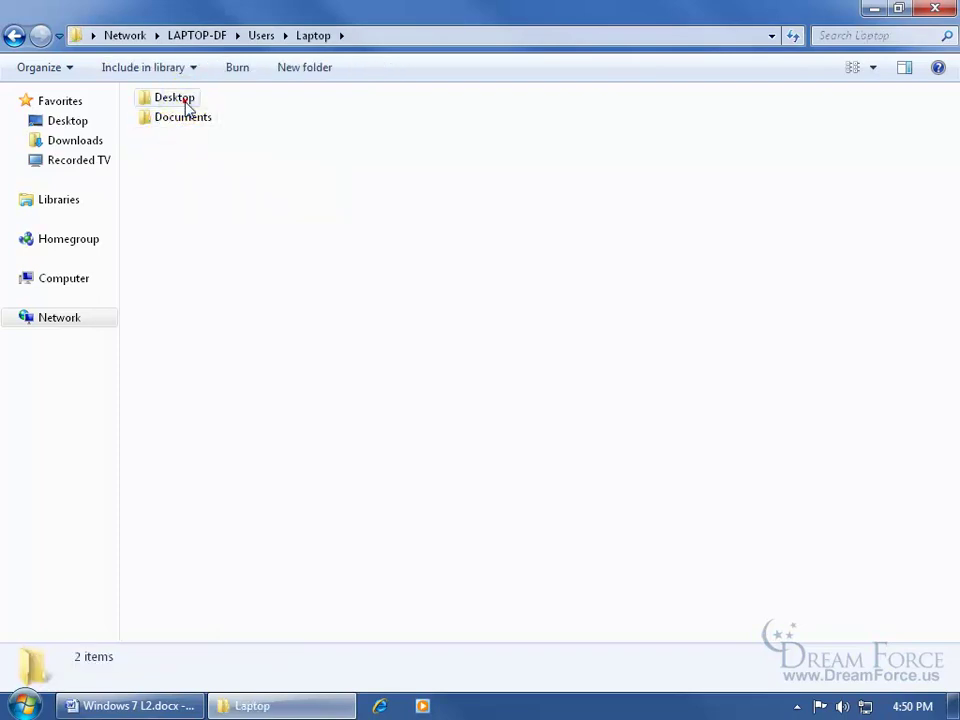
{"action": "double_click", "coordinate": [185, 104]}
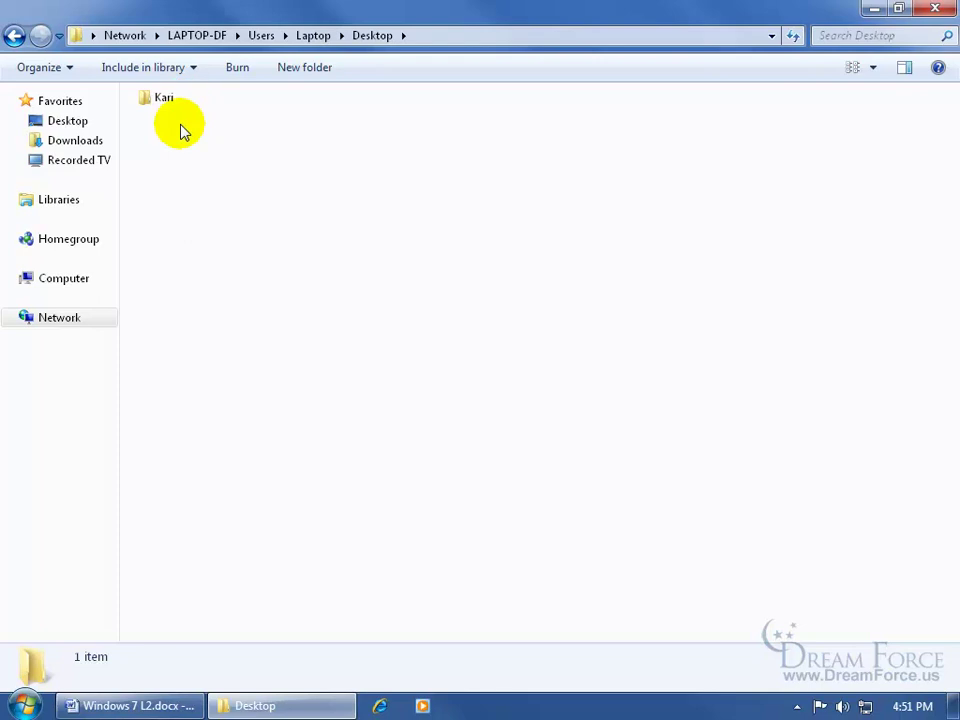
{"action": "left_click", "coordinate": [205, 37]}
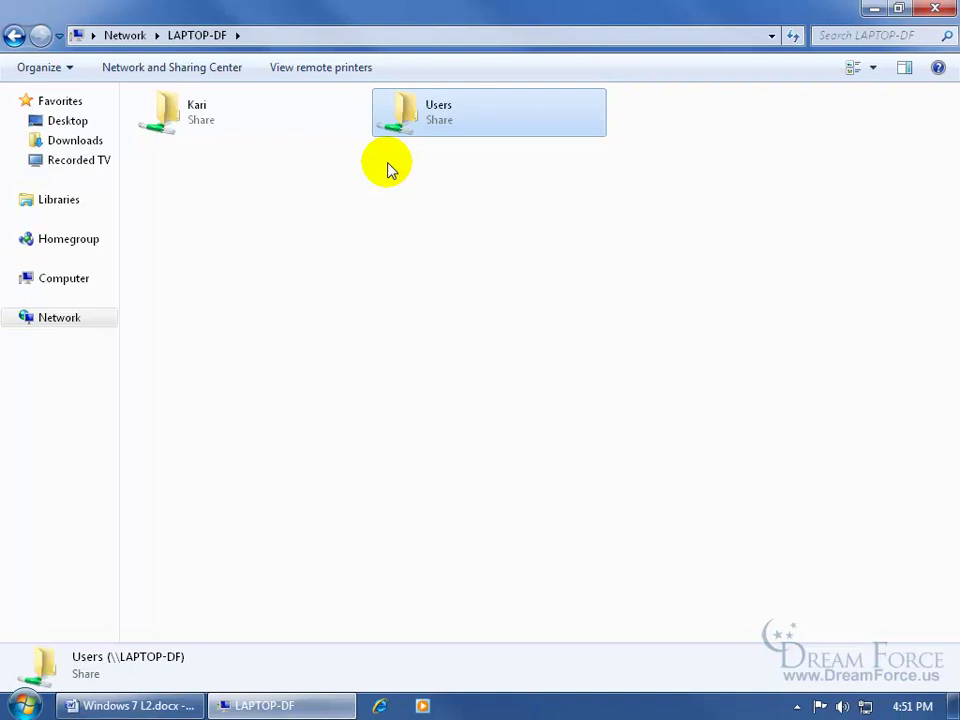
Step: Expand Network and LAPTOP-DF in the navigation tree and open the share holding Pooch.jpg
{"action": "left_click", "coordinate": [59, 320]}
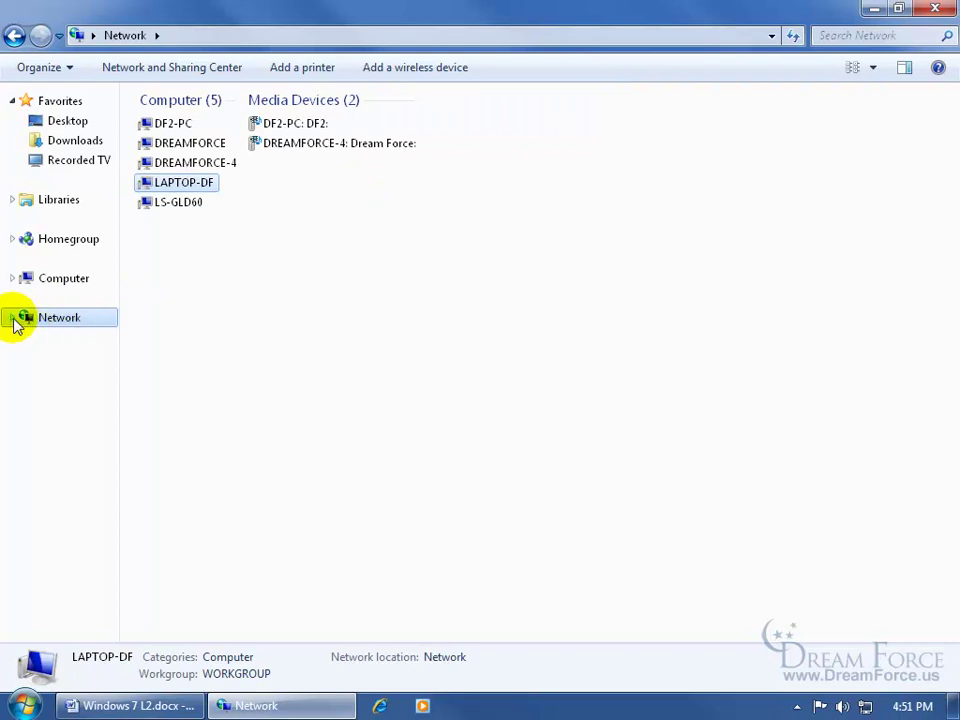
{"action": "left_click", "coordinate": [13, 319]}
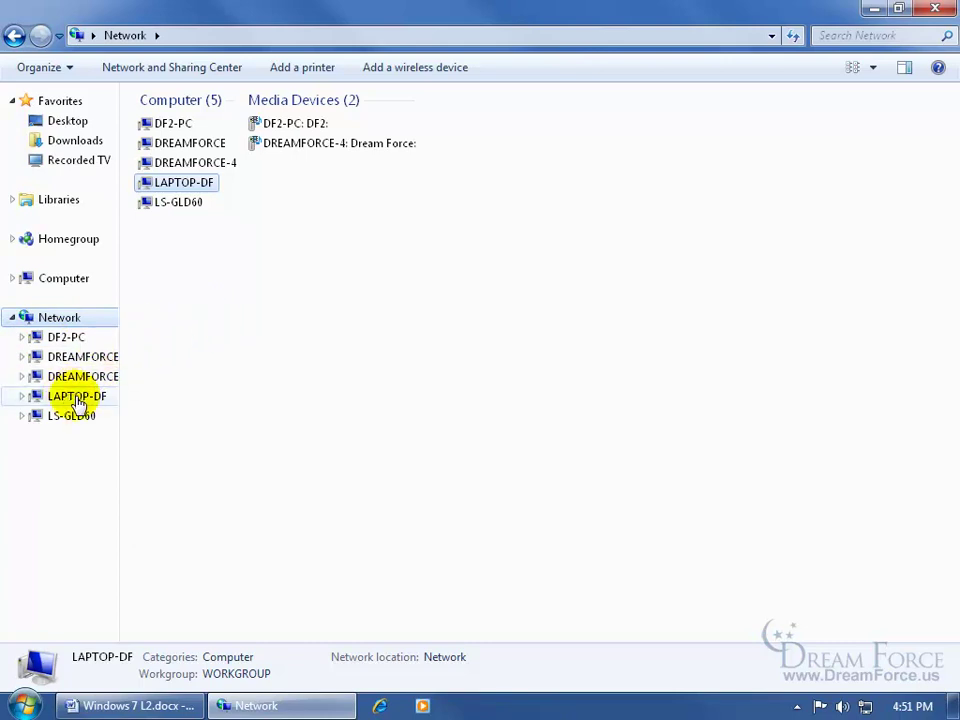
{"action": "left_click", "coordinate": [22, 396]}
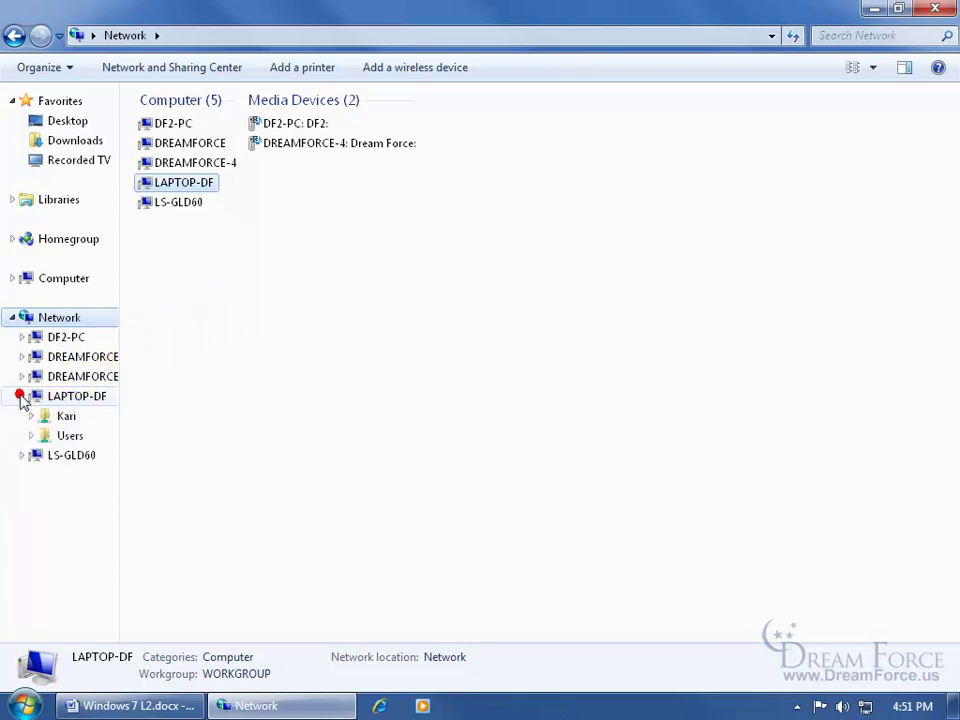
{"action": "left_click", "coordinate": [68, 417]}
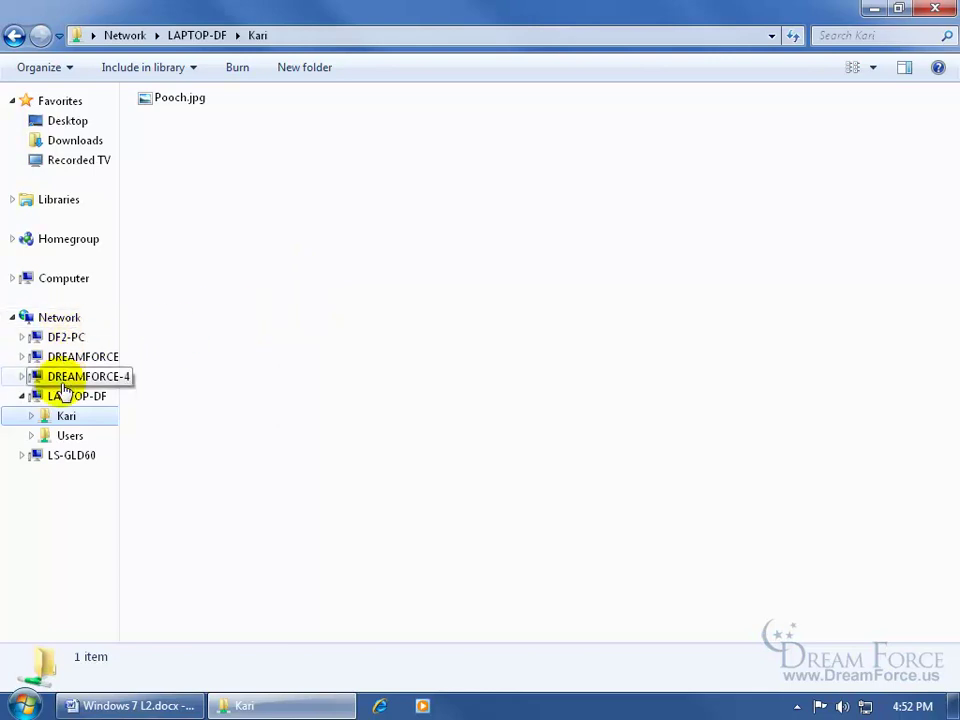
Step: Reopen that share from the Network view via LAPTOP-DF, then close the window
{"action": "left_click", "coordinate": [48, 317]}
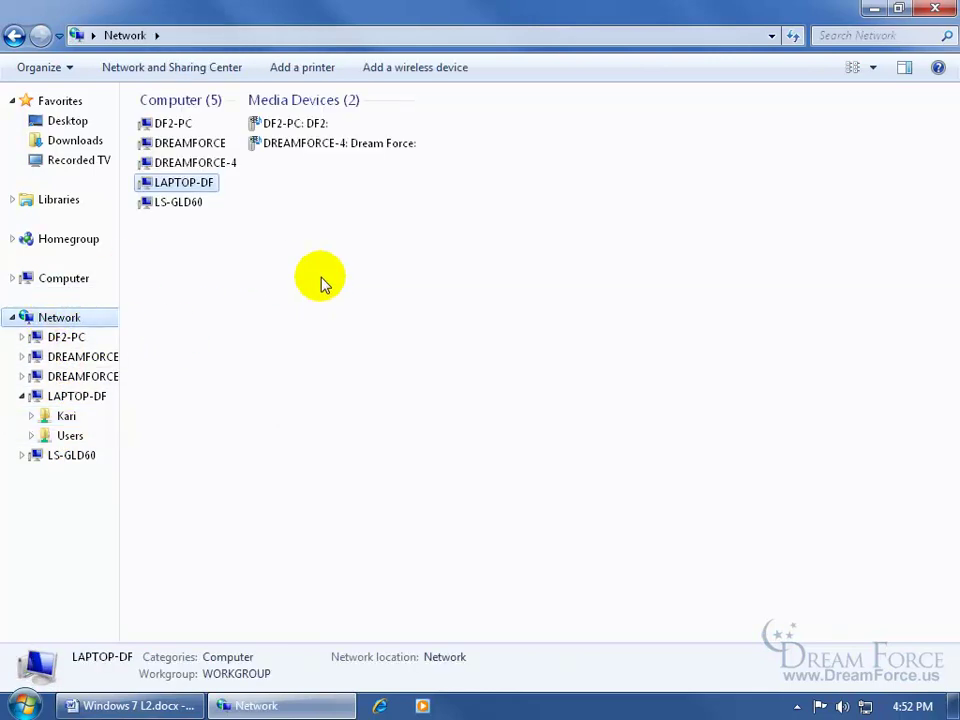
{"action": "double_click", "coordinate": [198, 190]}
{"action": "double_click", "coordinate": [180, 124]}
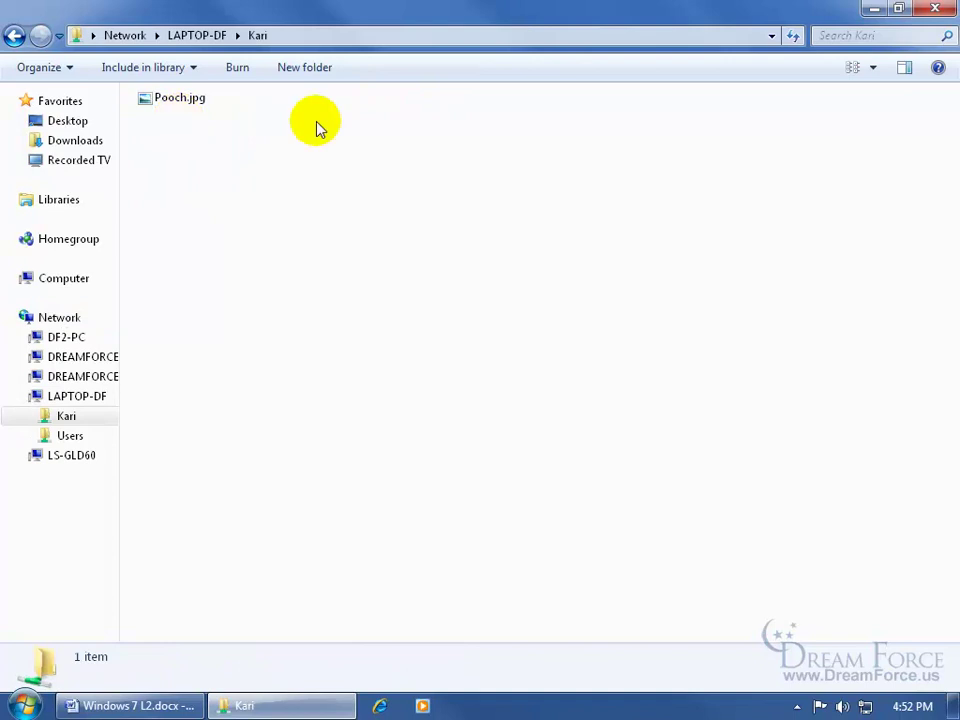
{"action": "left_click", "coordinate": [935, 9]}
Step: Open Exercises, replace its address with \\ and pick \\LAPTOP-DF from the suggestions
{"action": "double_click", "coordinate": [550, 330]}
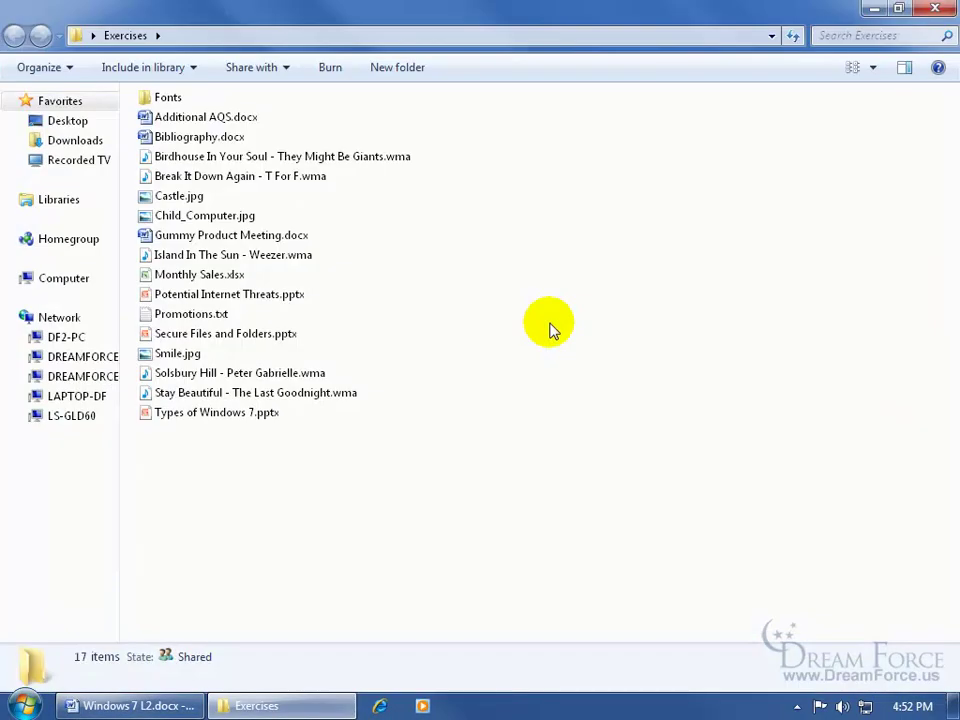
{"action": "left_click", "coordinate": [77, 38]}
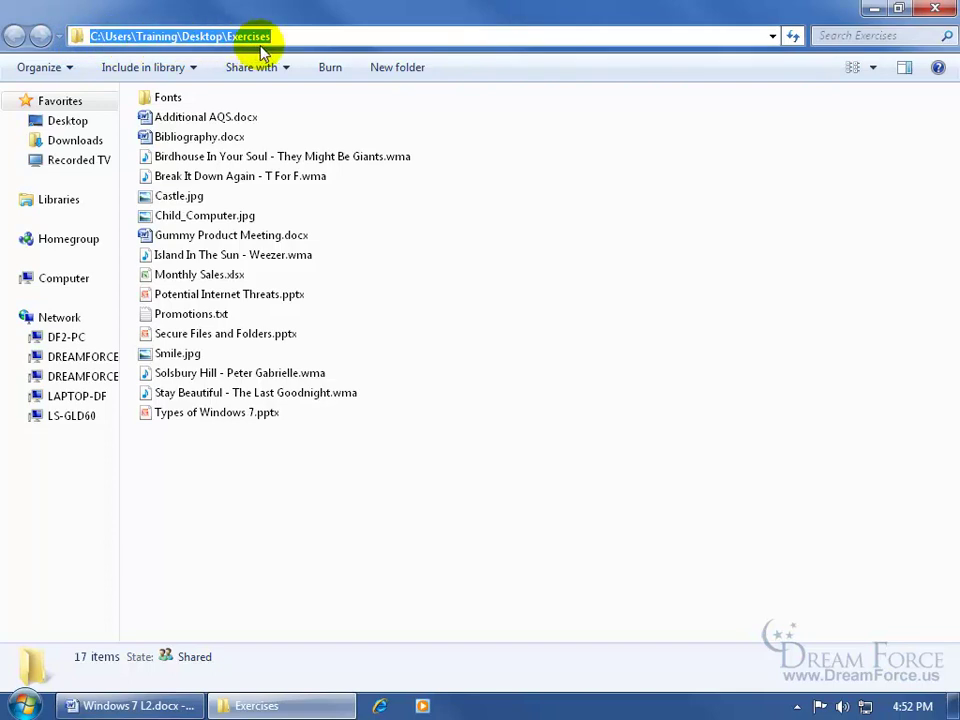
{"action": "key", "text": "BackSpace"}
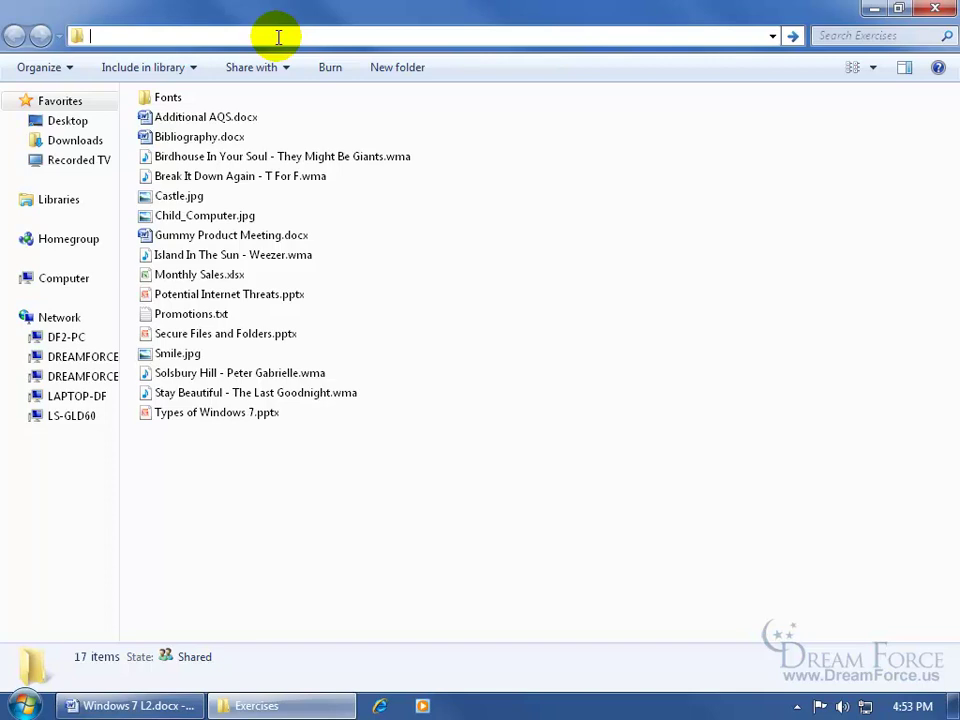
{"action": "type", "text": "\\\\"}
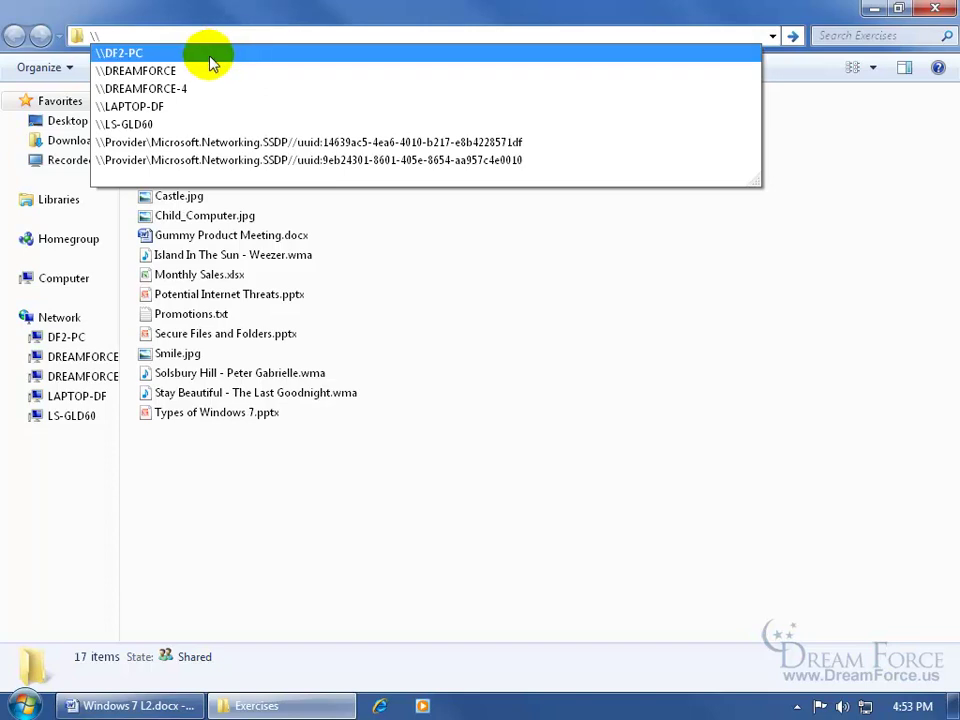
{"action": "left_click", "coordinate": [160, 108]}
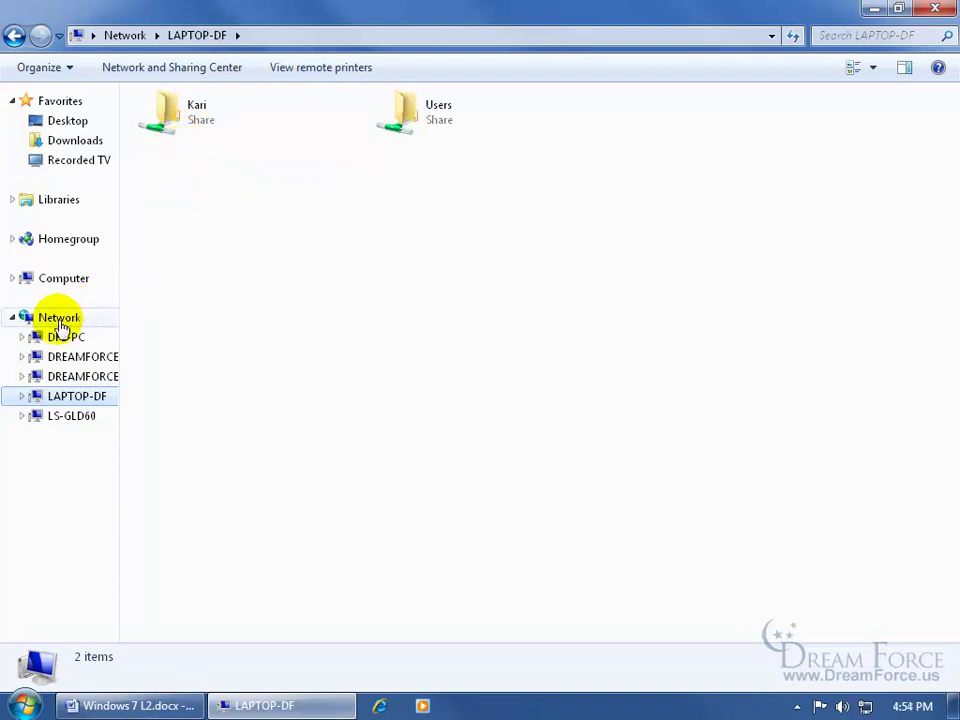
Step: Expand LAPTOP-DF in the tree, hide the navigation pane via Organize > Layout, and close the window
{"action": "left_click", "coordinate": [21, 396]}
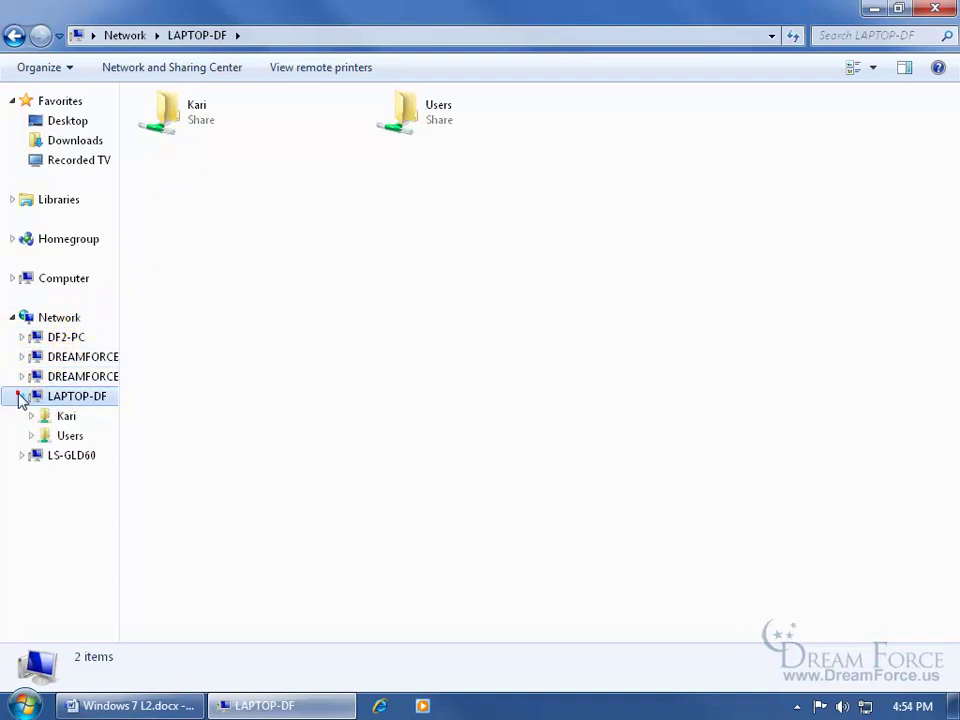
{"action": "left_click", "coordinate": [58, 68]}
{"action": "mouse_move", "coordinate": [50, 240]}
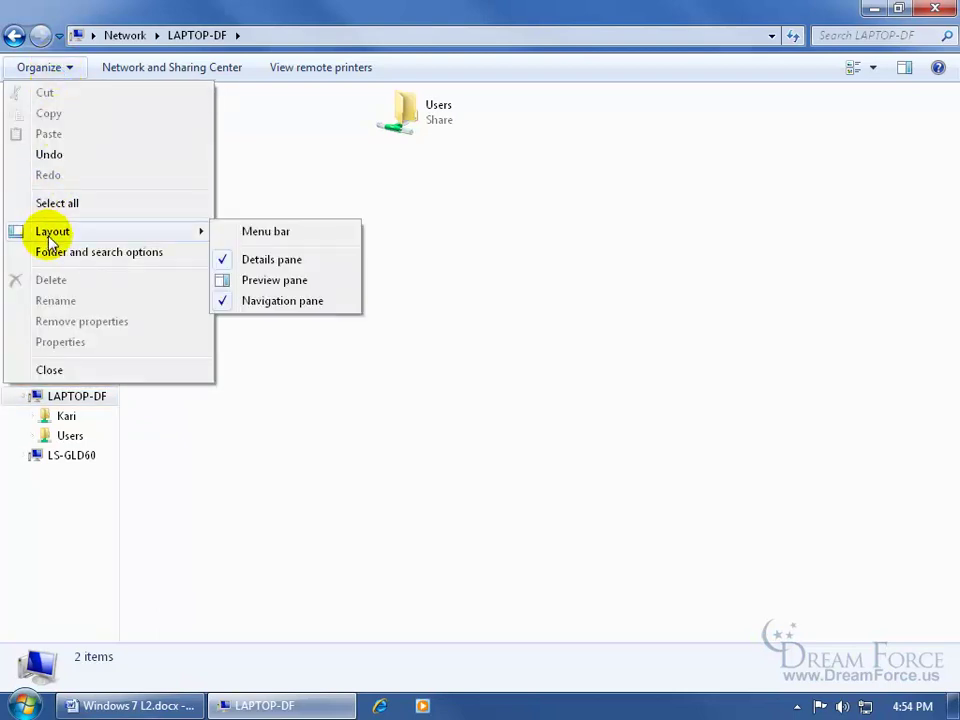
{"action": "left_click", "coordinate": [268, 300]}
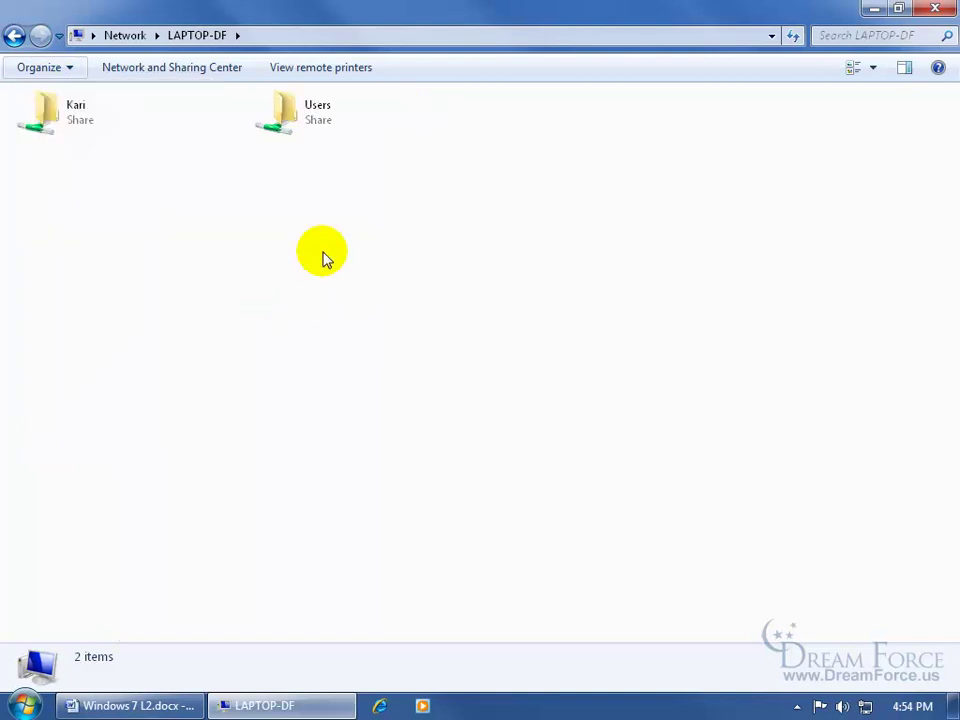
{"action": "left_click", "coordinate": [935, 8]}
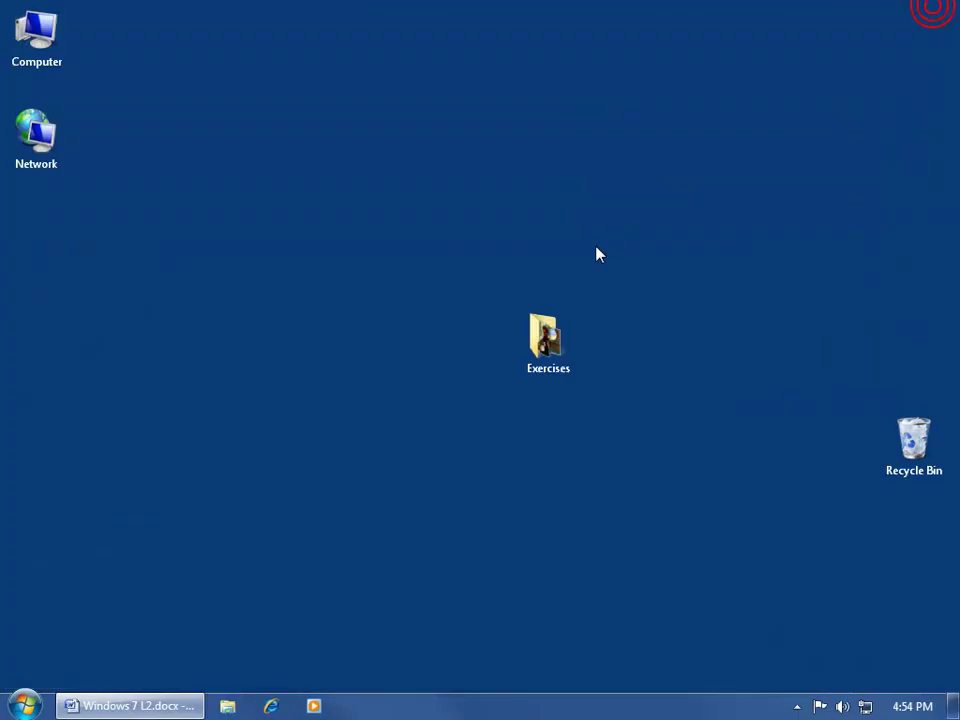
Step: Open Exercises, clear its address bar path and type \\ to list network computers
{"action": "double_click", "coordinate": [549, 330]}
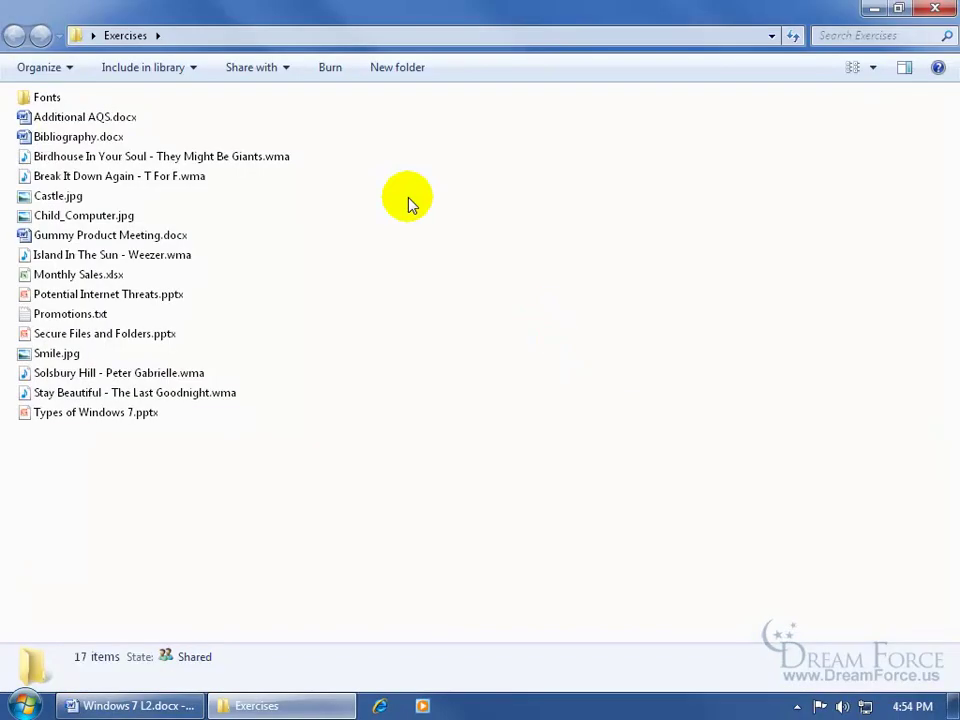
{"action": "left_click", "coordinate": [77, 36]}
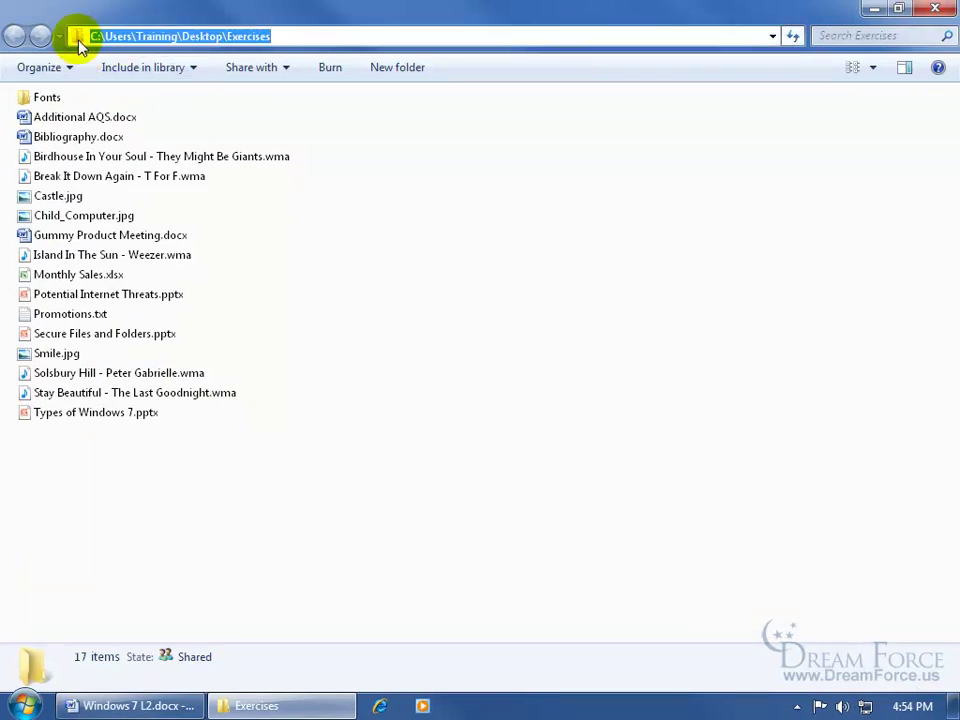
{"action": "key", "text": "BackSpace"}
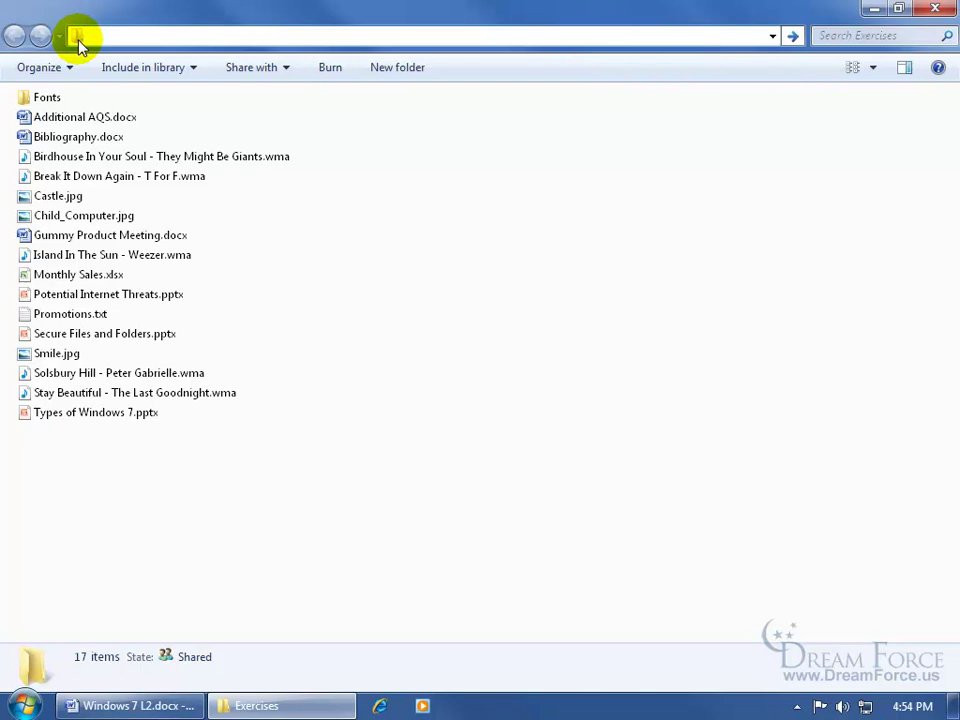
{"action": "type", "text": "\\\\"}
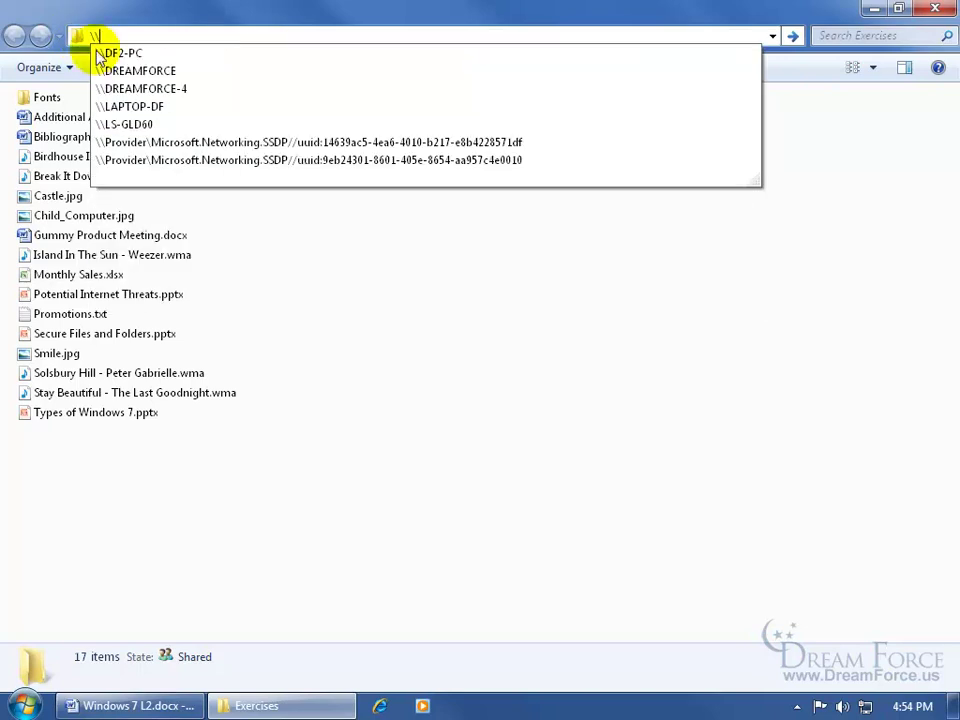